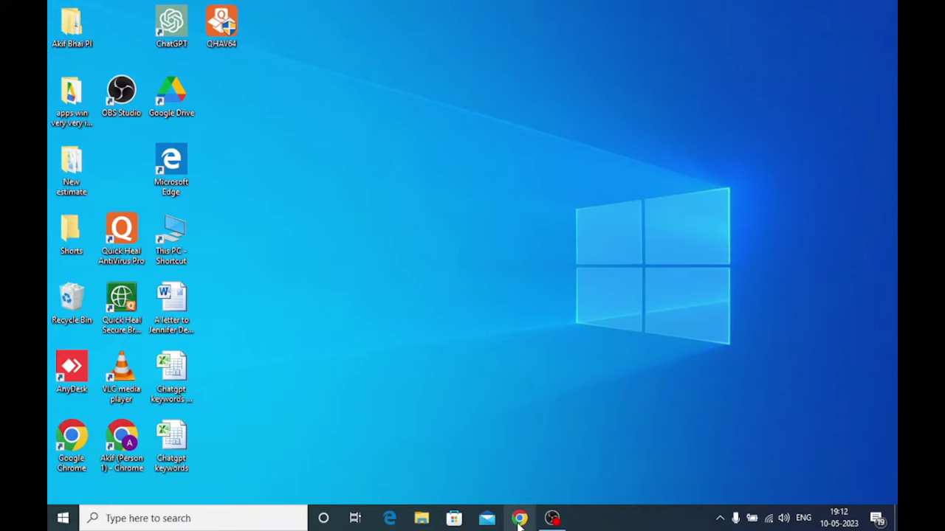
# Launch Chrome with the user's profile and search Google for 'gcmob for pc'.
pyautogui.doubleClick(72, 439)
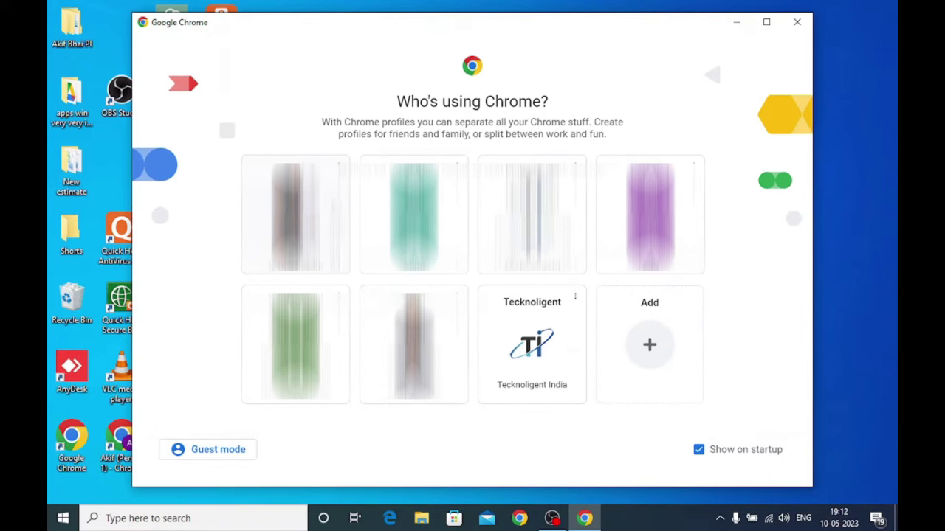
pyautogui.click(523, 344)
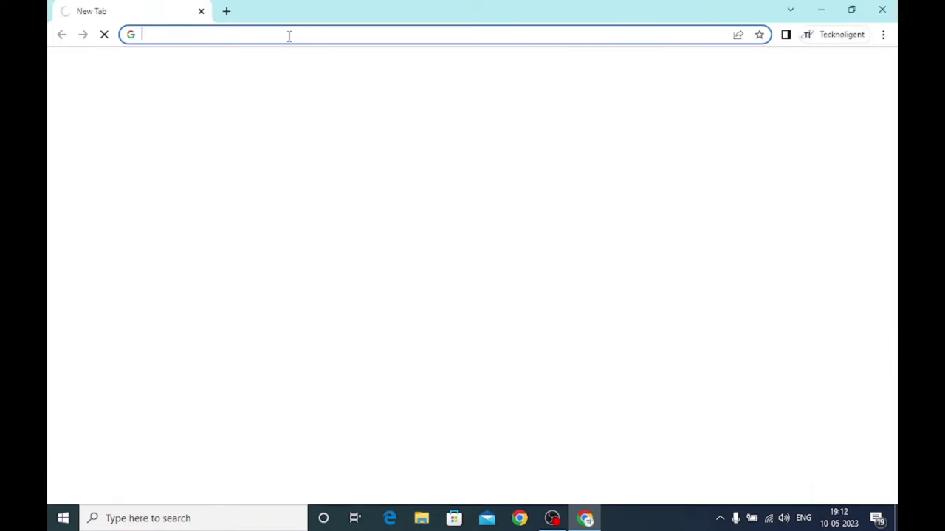
pyautogui.click(288, 36)
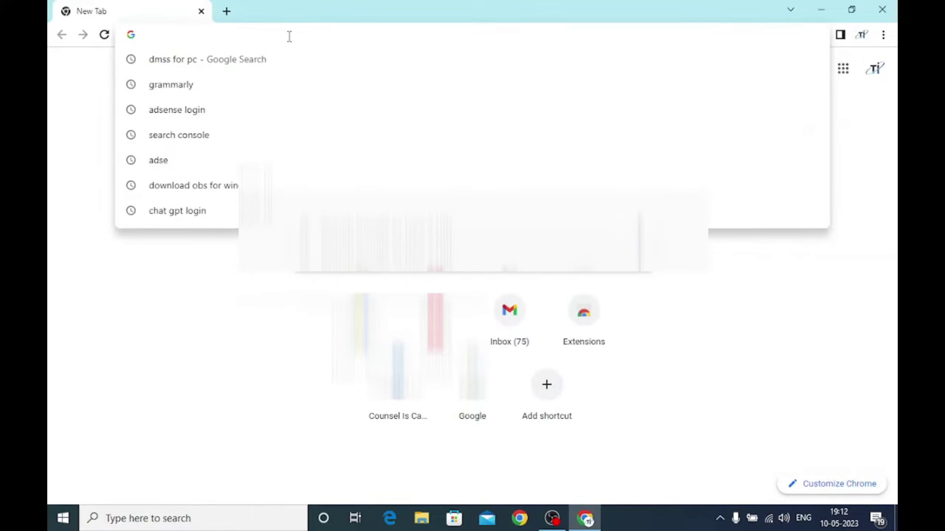
pyautogui.write('gcm')
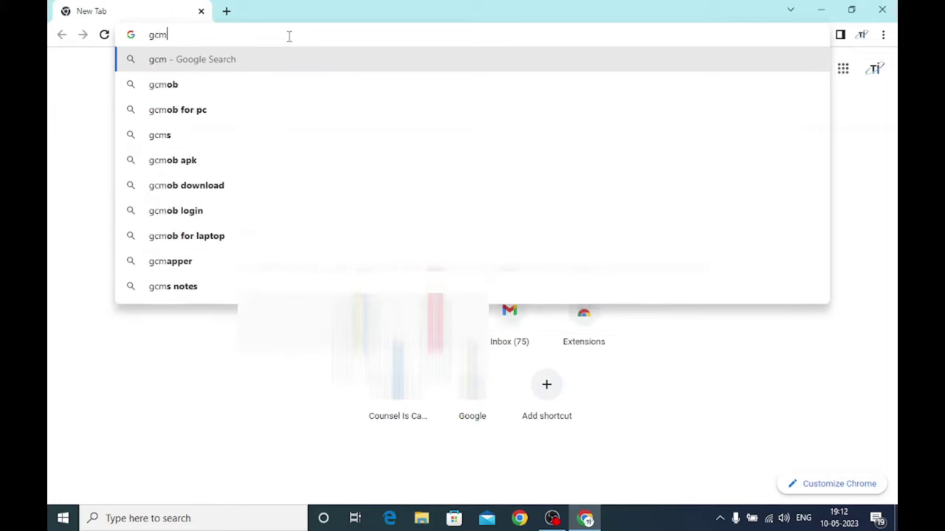
pyautogui.write('op')
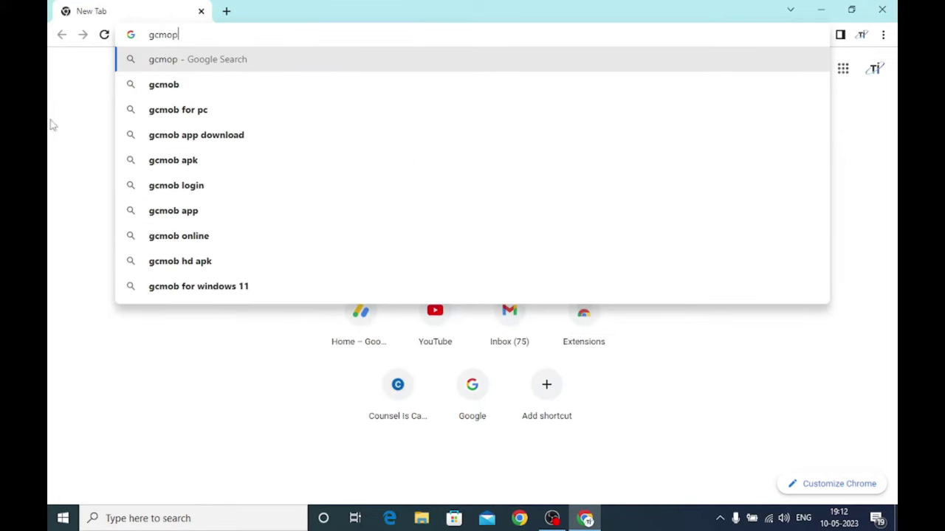
pyautogui.click(158, 115)
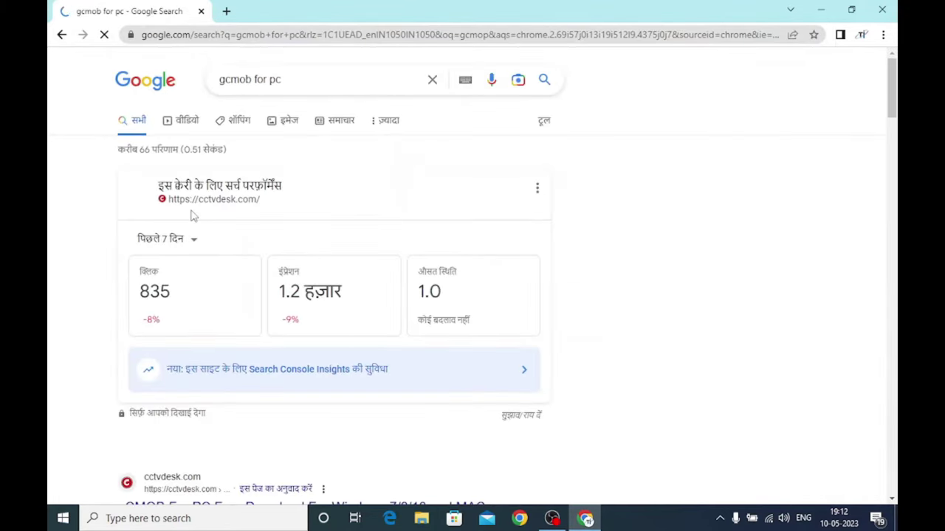
pyautogui.scroll(-5, 219, 325)
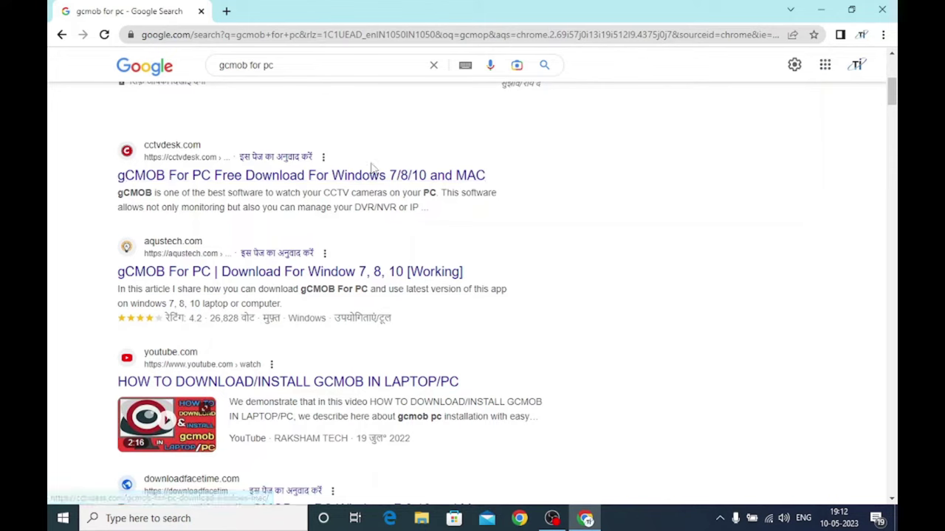
# Open the cctvdesk gCMOB for PC article and start downloading gcmob-for-pc.rar.
pyautogui.click(244, 183)
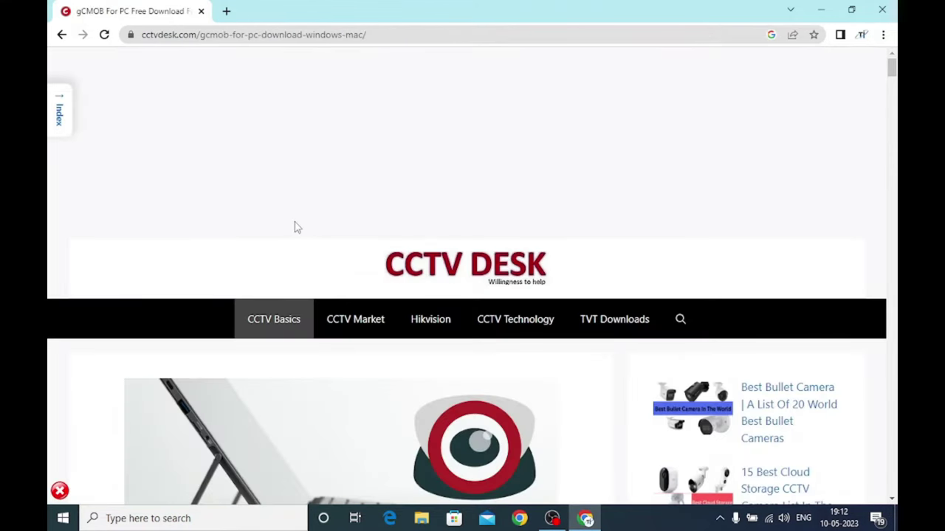
pyautogui.scroll(-10, 295, 227)
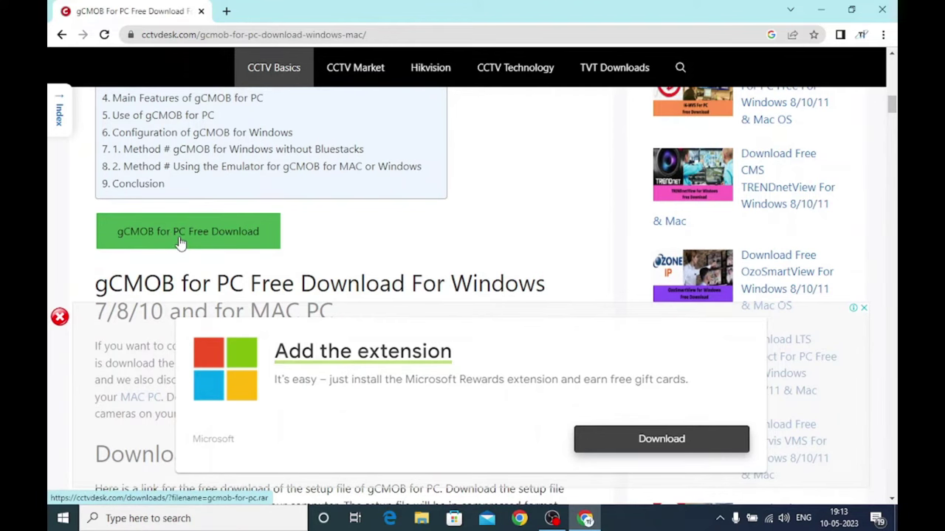
pyautogui.click(180, 242)
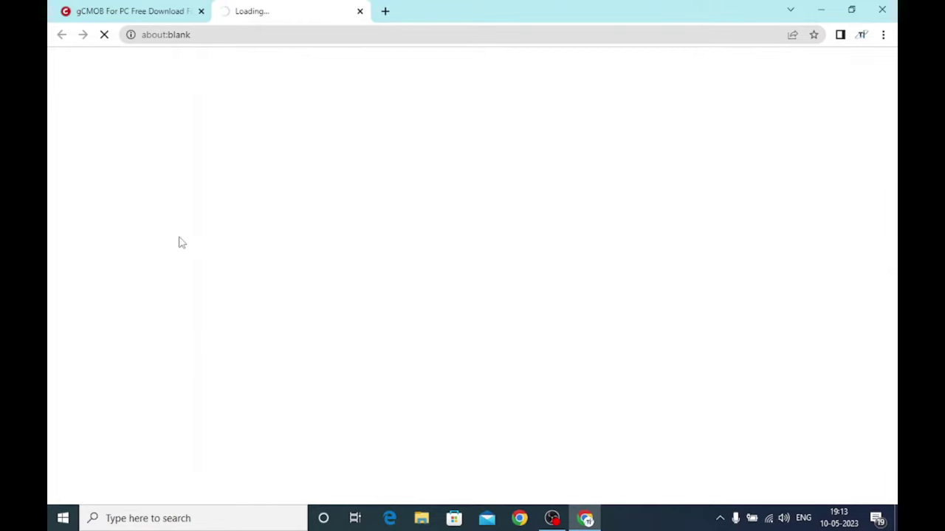
pyautogui.scroll(-3, 346, 273)
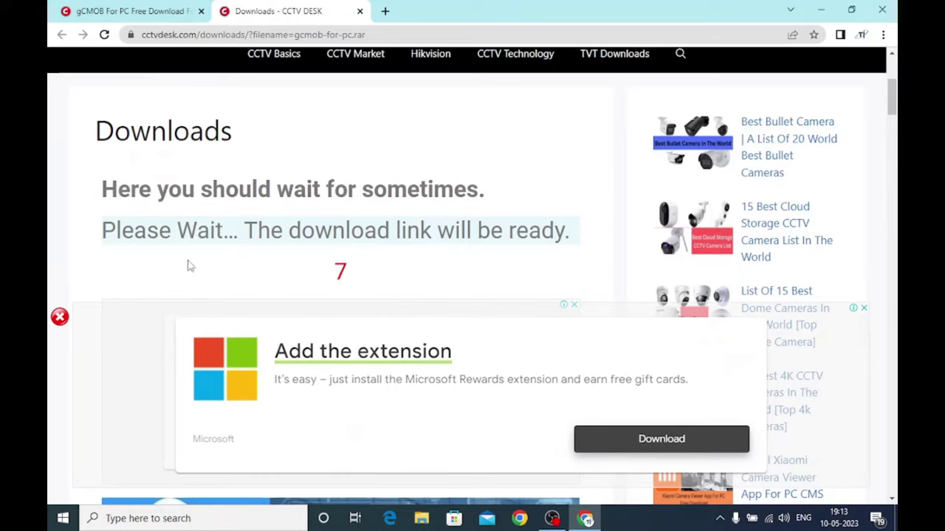
pyautogui.scroll(-2, 346, 258)
pyautogui.scroll(2, 347, 257)
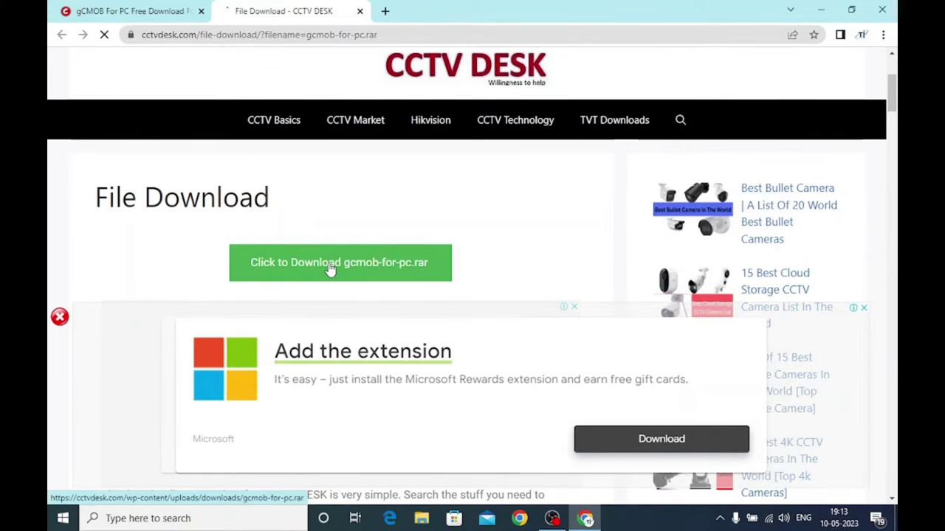
pyautogui.click(313, 271)
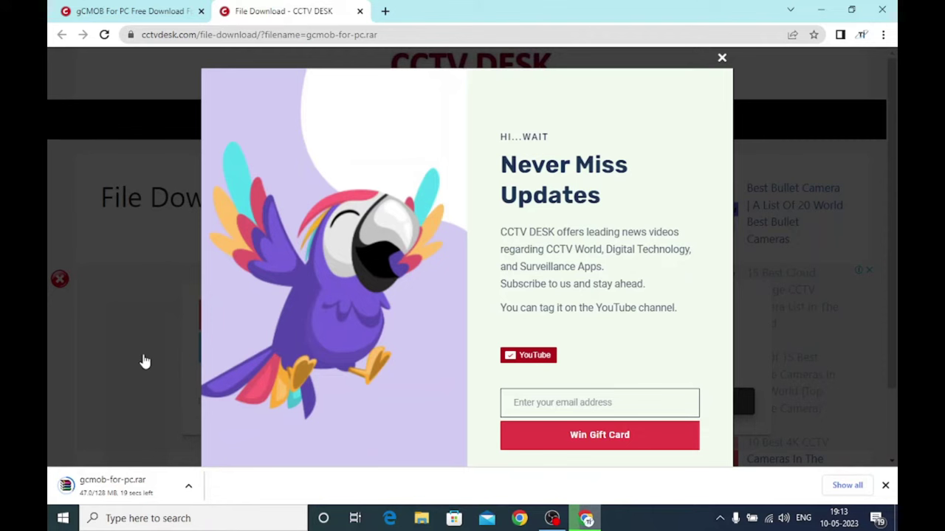
# Keep the gcmob-for-pc.rar download running and view it in Chrome's Downloads list.
pyautogui.click(894, 6)
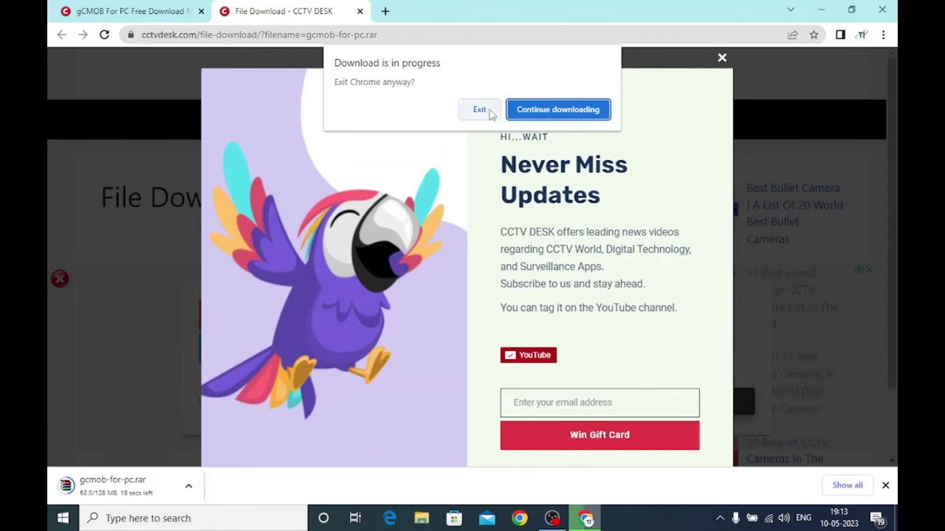
pyautogui.click(544, 110)
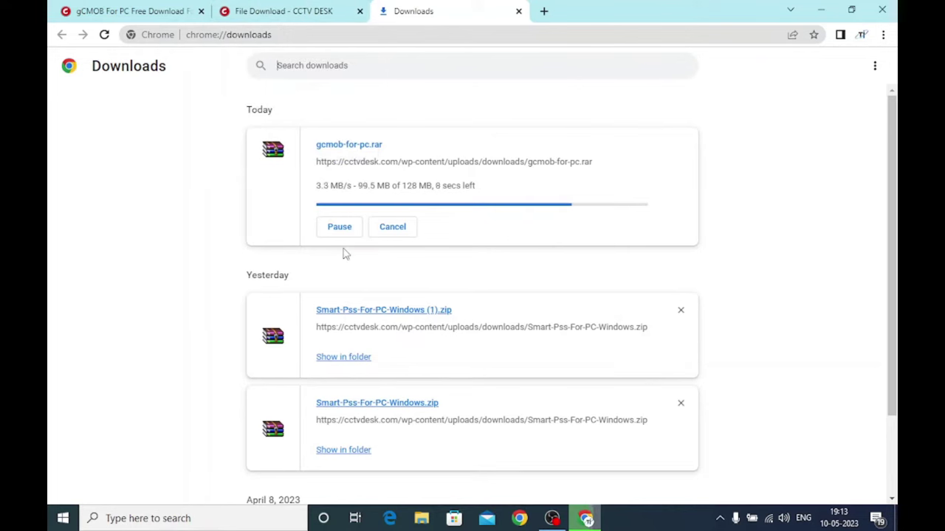
pyautogui.click(315, 6)
pyautogui.click(425, 8)
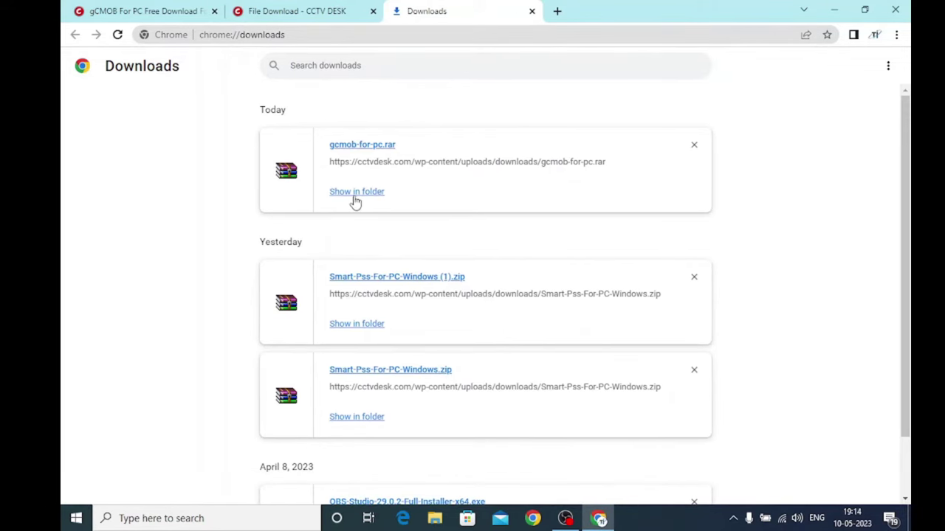
# Extract gcmob-for-pc.rar into a gcmob-for-pc folder.
pyautogui.click(354, 198)
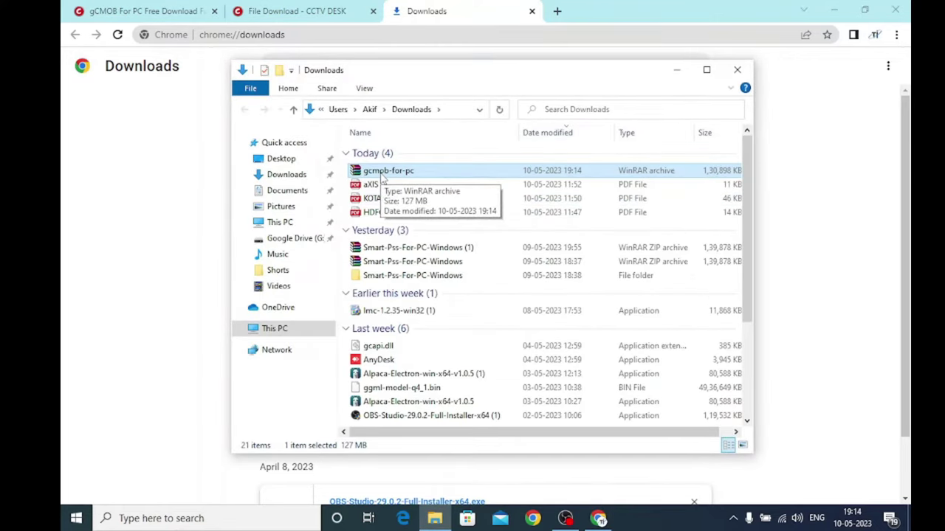
pyautogui.rightClick(382, 177)
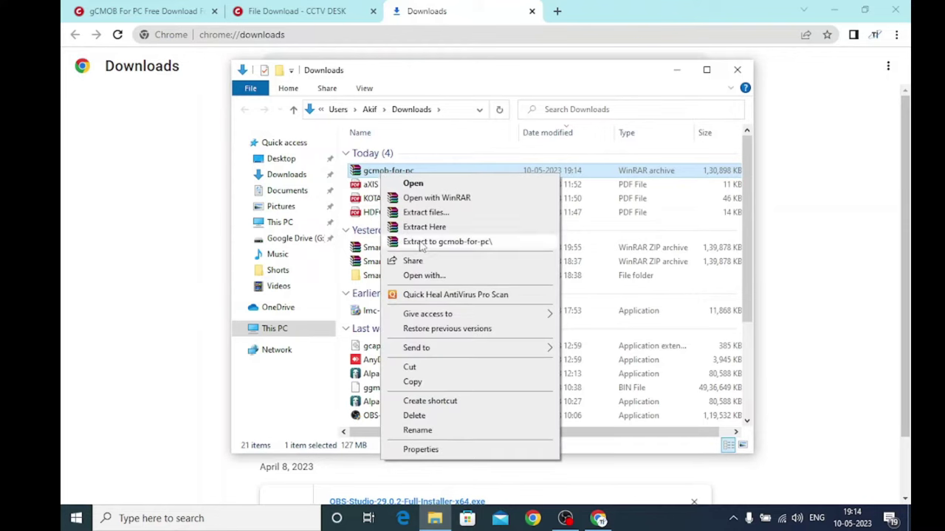
pyautogui.click(422, 246)
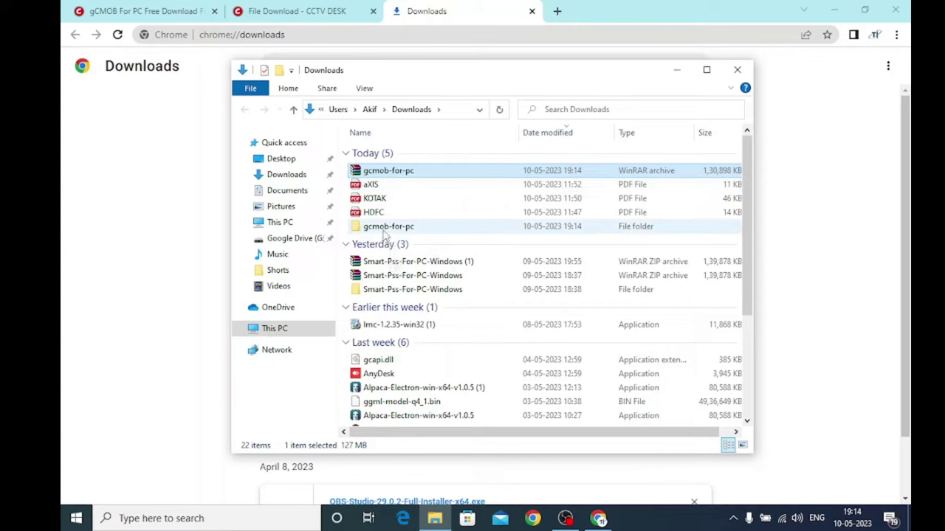
# Run the KVMS_Pro_Eng_IS_V2.01.190521 installer from gcmob-for-pc as administrator.
pyautogui.doubleClick(383, 233)
pyautogui.click(385, 155)
pyautogui.rightClick(385, 156)
pyautogui.click(432, 185)
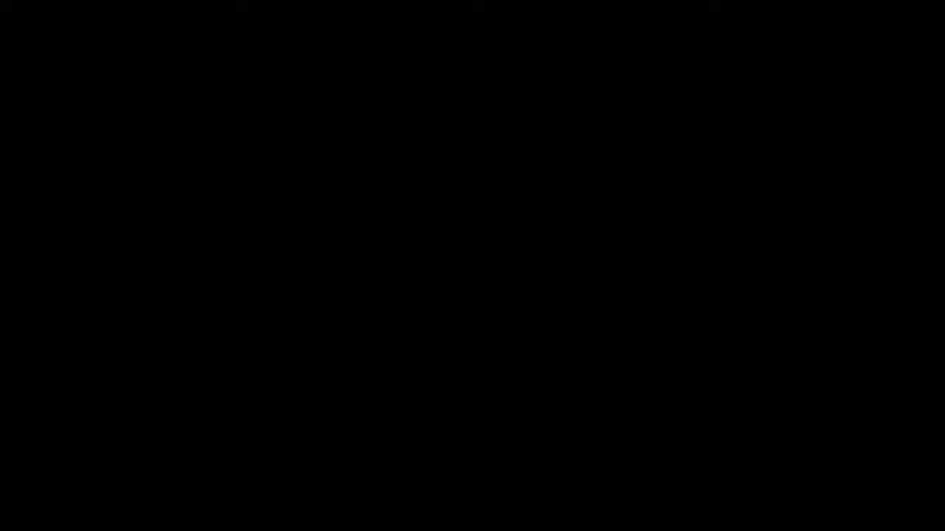
# Install KVMS Pro and Storage Service to C:\Program Files (x86)\CP Plus\KVMS Pro, with Run KVMS Pro ticked.
pyautogui.click(568, 346)
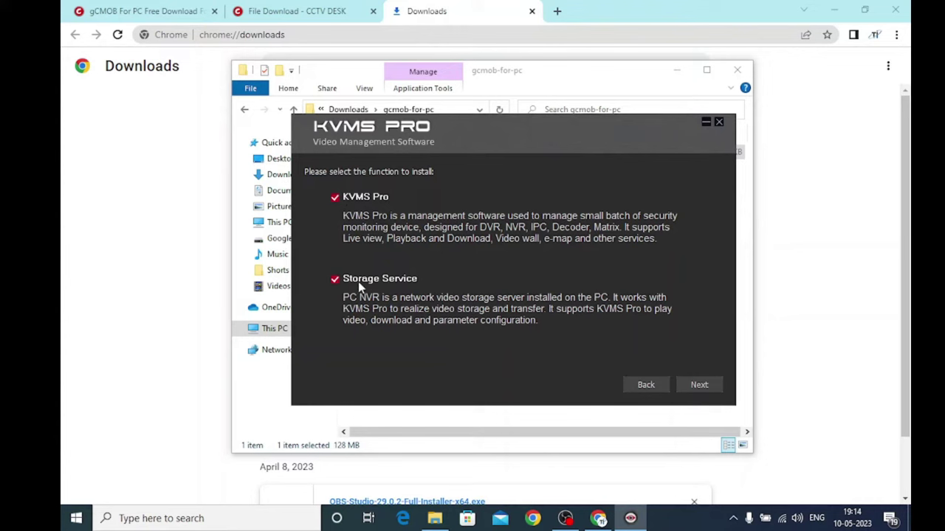
pyautogui.click(700, 385)
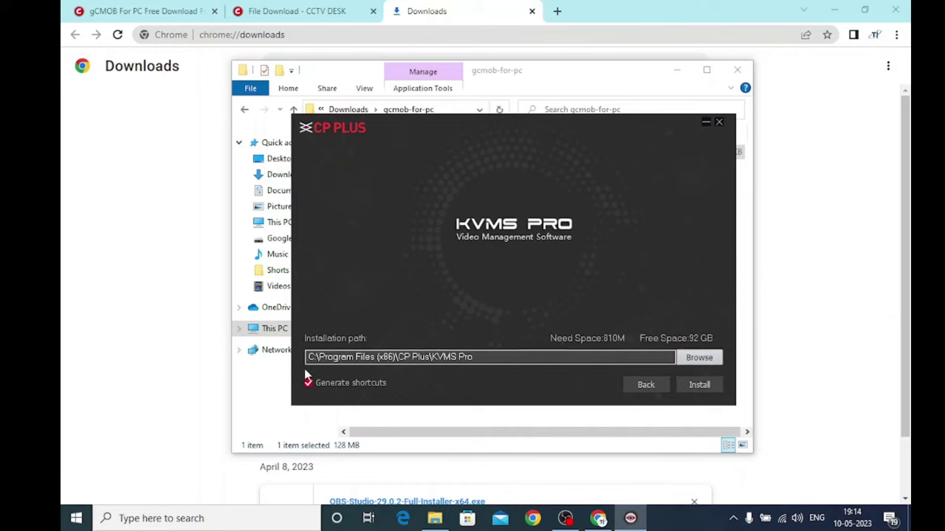
pyautogui.click(698, 390)
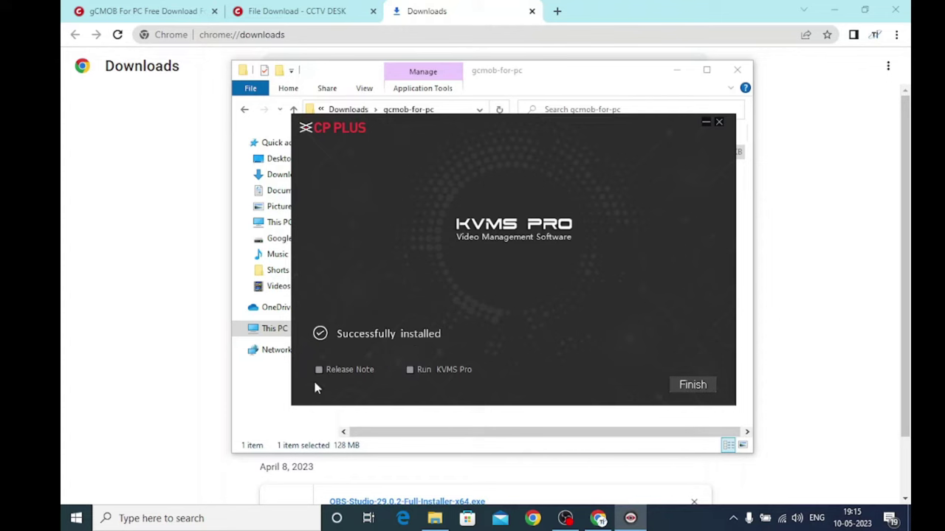
pyautogui.click(410, 370)
# Finish the installer and close the Chrome and File Explorer windows.
pyautogui.click(698, 390)
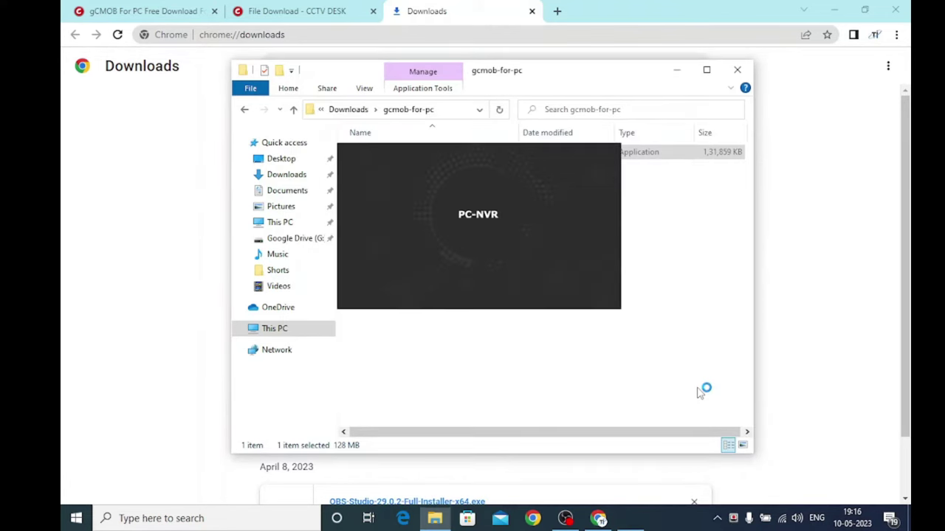
pyautogui.click(890, 8)
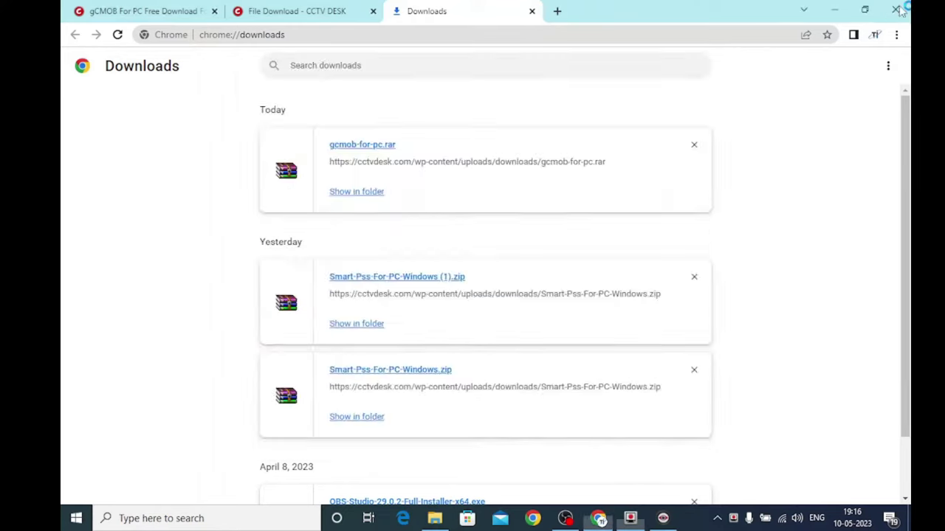
pyautogui.click(752, 65)
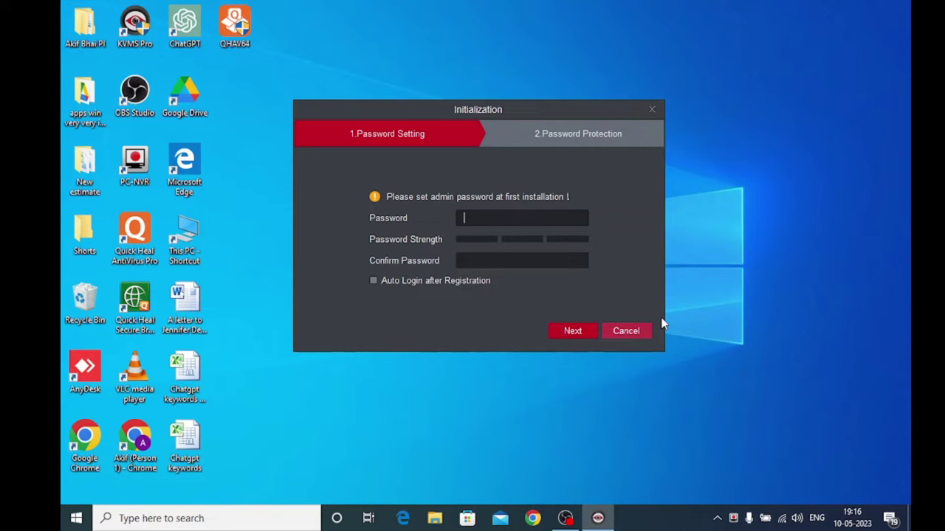
# Enter and confirm the admin password and enable Auto Login after Registration.
pyautogui.write('admin123456')
pyautogui.press('Tab')
pyautogui.write('admi')
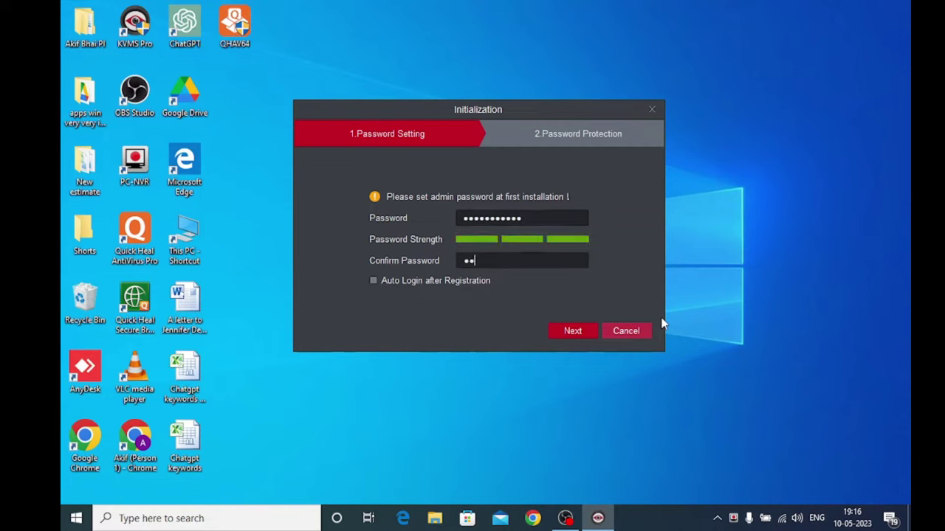
pyautogui.write('n123456')
pyautogui.click(372, 282)
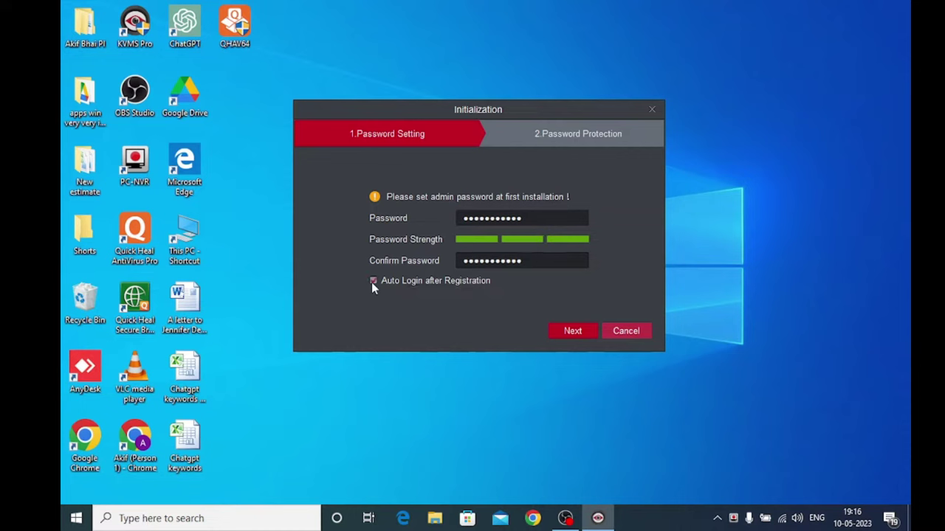
pyautogui.click(573, 331)
# Answer all three security questions and finish initialization to log in as admin.
pyautogui.click(477, 208)
pyautogui.write('g')
pyautogui.click(436, 254)
pyautogui.write('g')
pyautogui.click(424, 305)
pyautogui.write('gh')
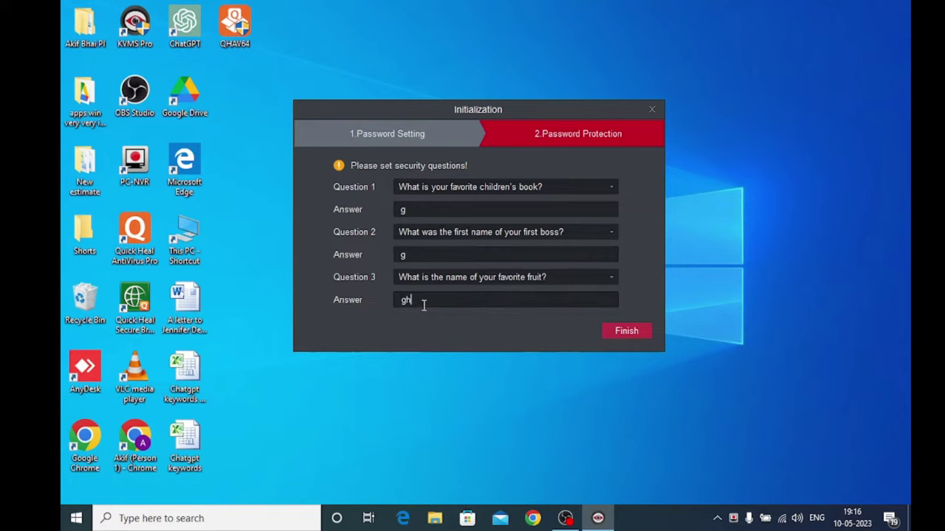
pyautogui.click(624, 331)
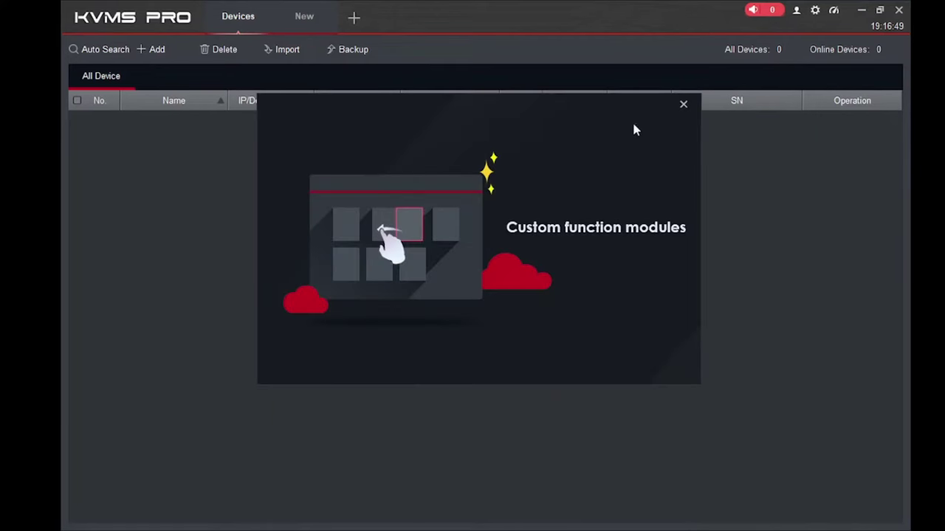
# Dismiss the introduction popup and close the Devices tab, leaving the New tab home page.
pyautogui.click(683, 106)
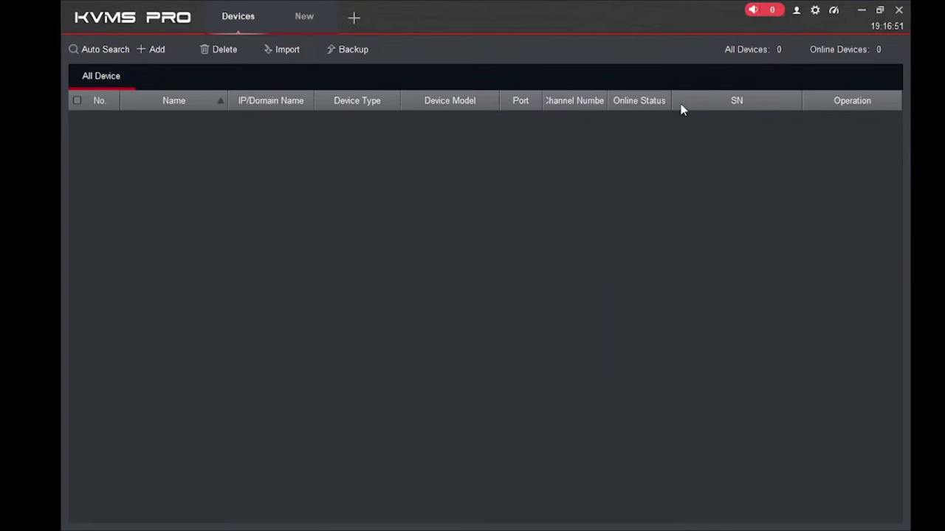
pyautogui.click(264, 7)
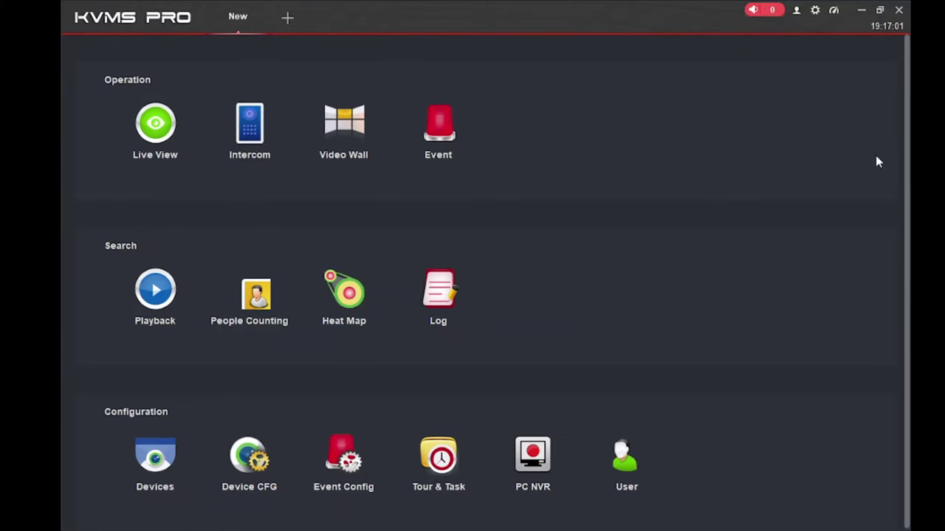
pyautogui.scroll(-1, 686, 219)
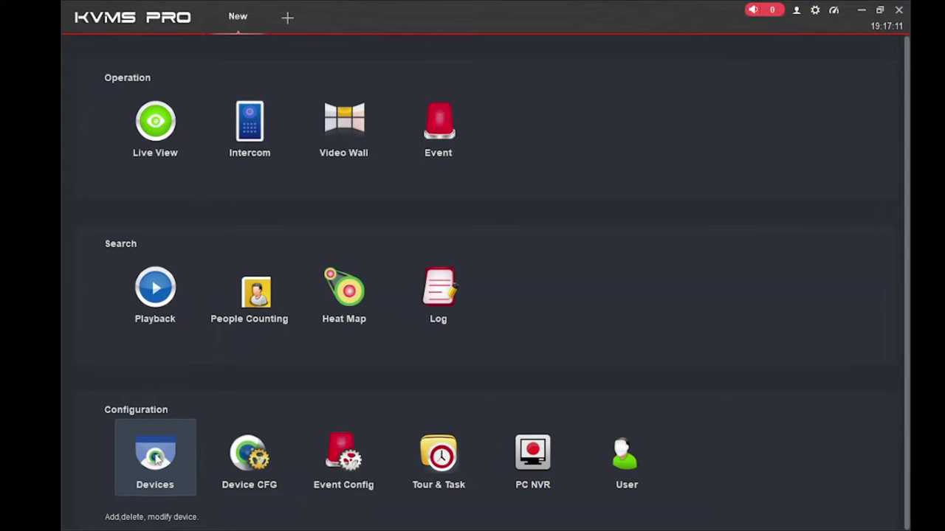
# Open Devices under Configuration and start adding a device manually.
pyautogui.click(156, 459)
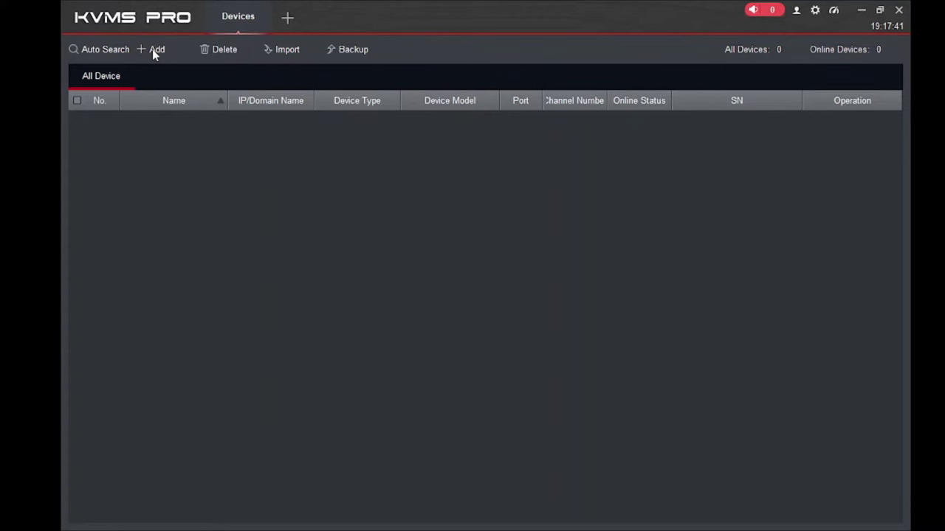
pyautogui.click(153, 52)
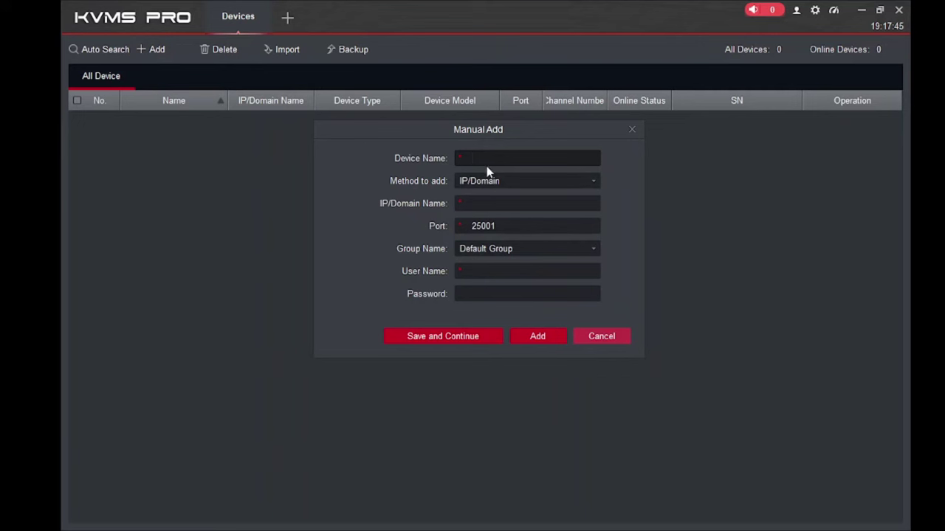
# Enter TestDevice as the device name and check the available Method to add options.
pyautogui.write('Test')
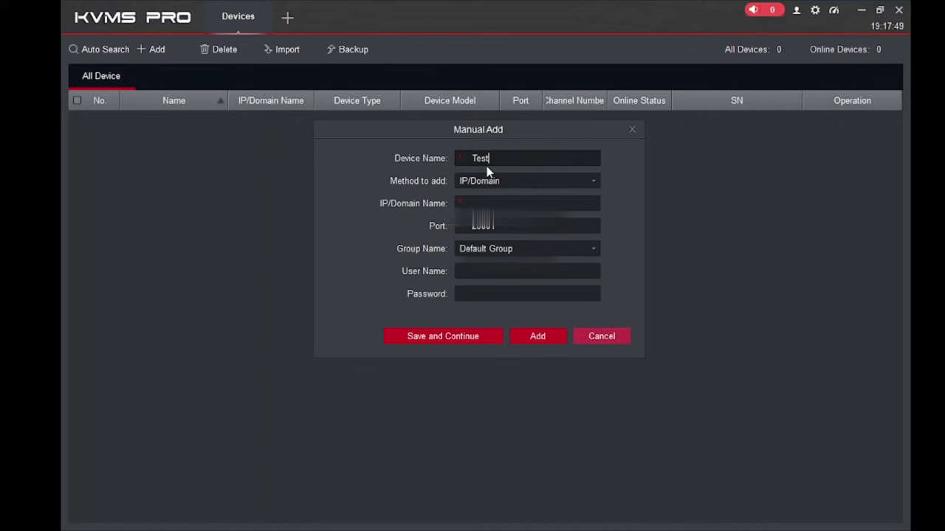
pyautogui.write('Device')
pyautogui.click(516, 181)
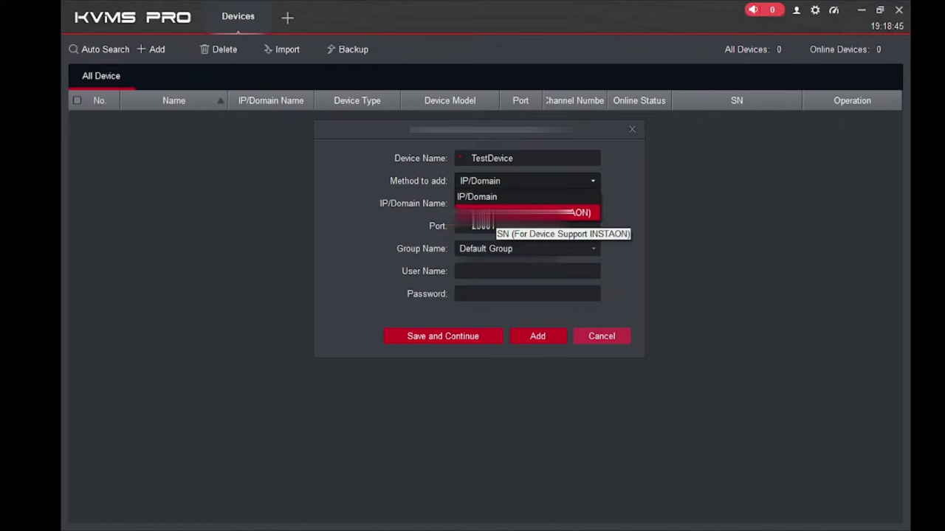
# Try the serial-number add method and check the group options, keeping Default Group.
pyautogui.click(487, 212)
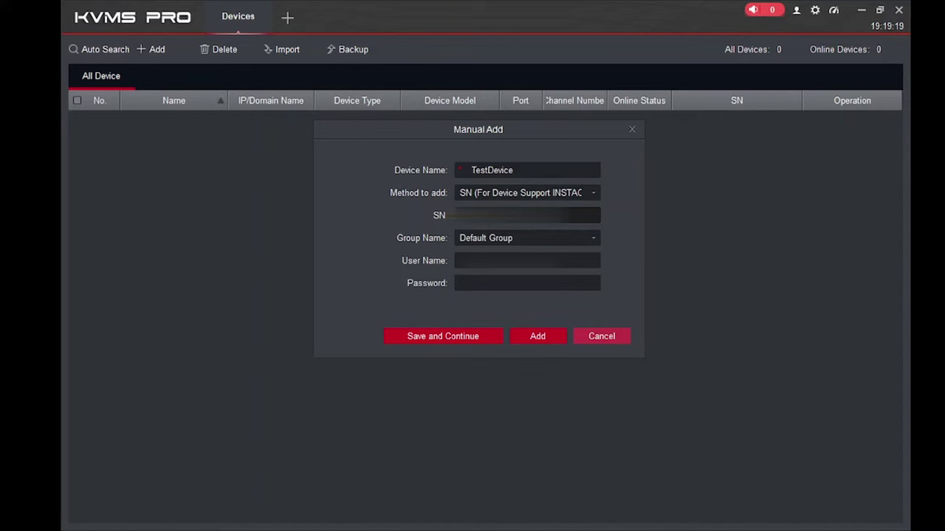
pyautogui.click(481, 238)
pyautogui.click(480, 237)
# Fill in the NVR's login user name and password.
pyautogui.click(472, 260)
pyautogui.write('adm')
pyautogui.press('Tab')
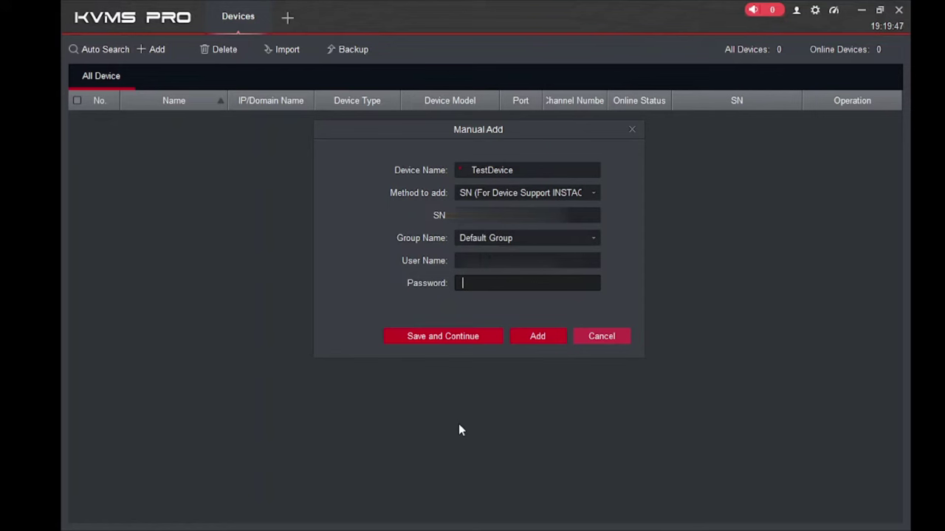
pyautogui.write('*********')
# Add TestDevice to the device list and select its row.
pyautogui.click(524, 335)
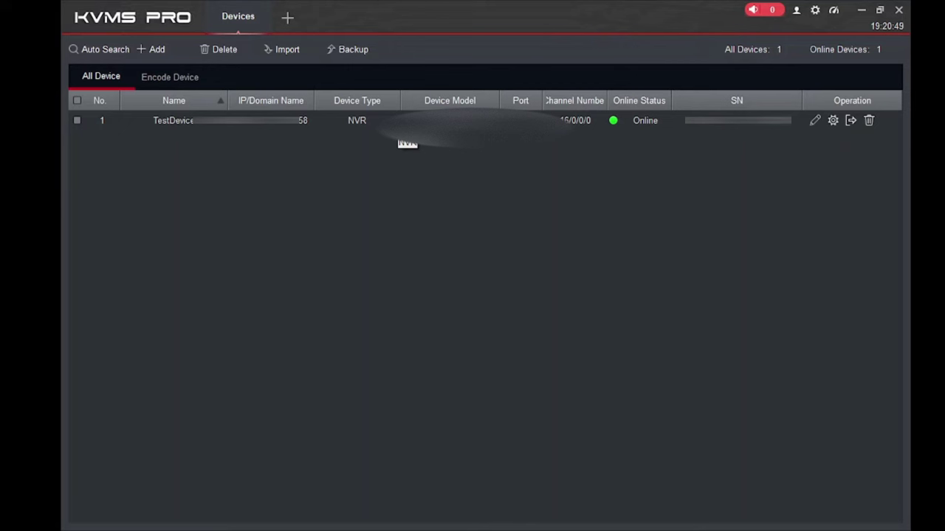
pyautogui.click(76, 120)
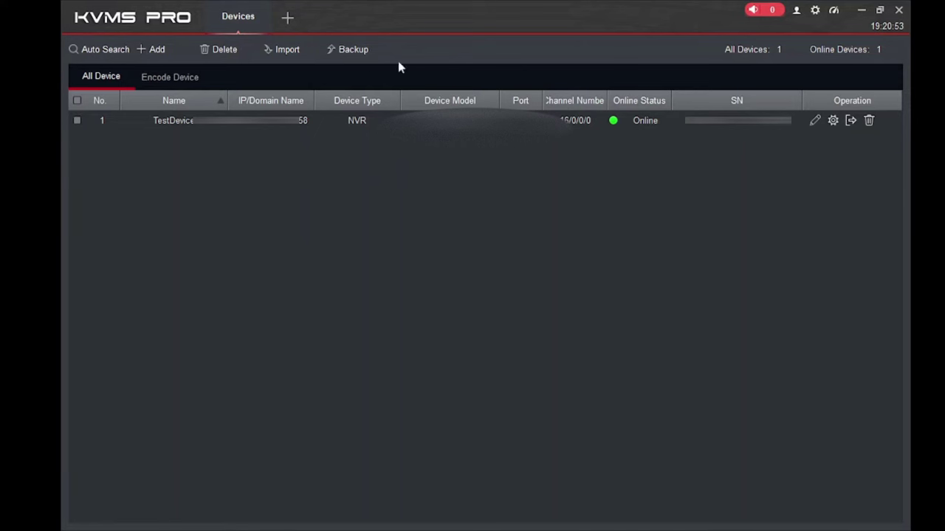
# Open TestDevice's Device CFG page and bring up its Camera image settings.
pyautogui.click(833, 124)
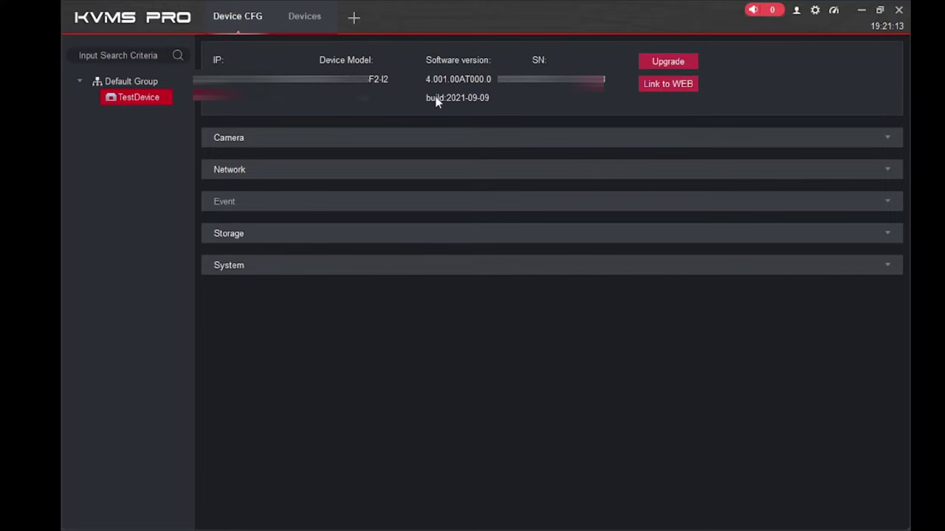
pyautogui.click(362, 139)
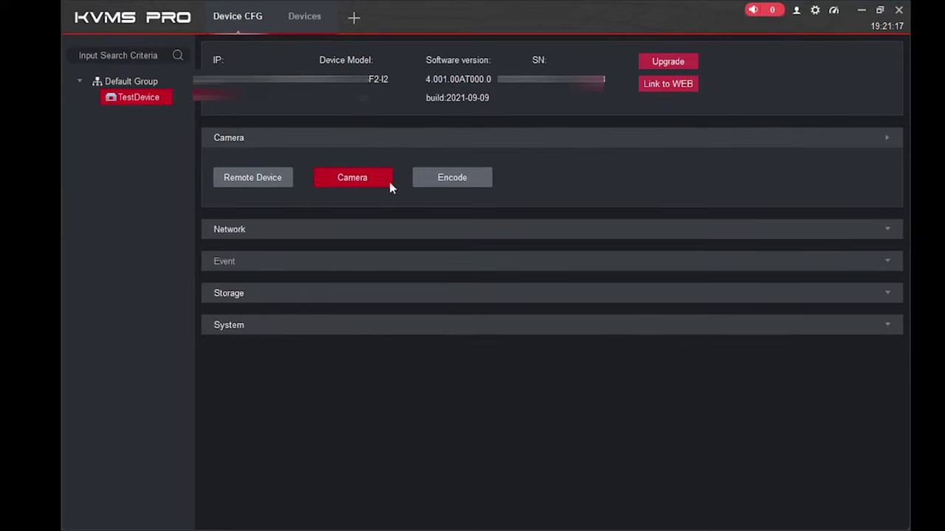
pyautogui.click(351, 178)
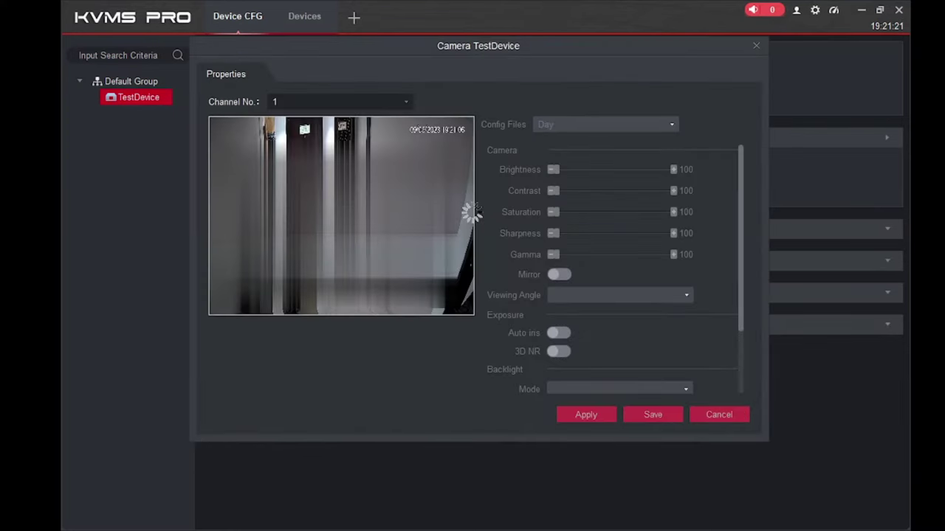
# Try the channel list, brightness and mirroring, leaving channel 1, brightness 50 and mirror off.
pyautogui.click(291, 105)
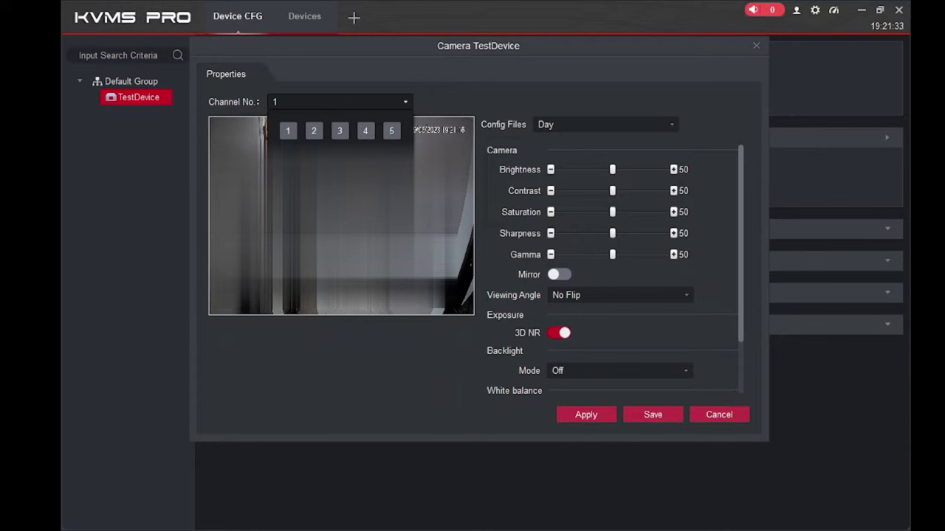
pyautogui.click(372, 67)
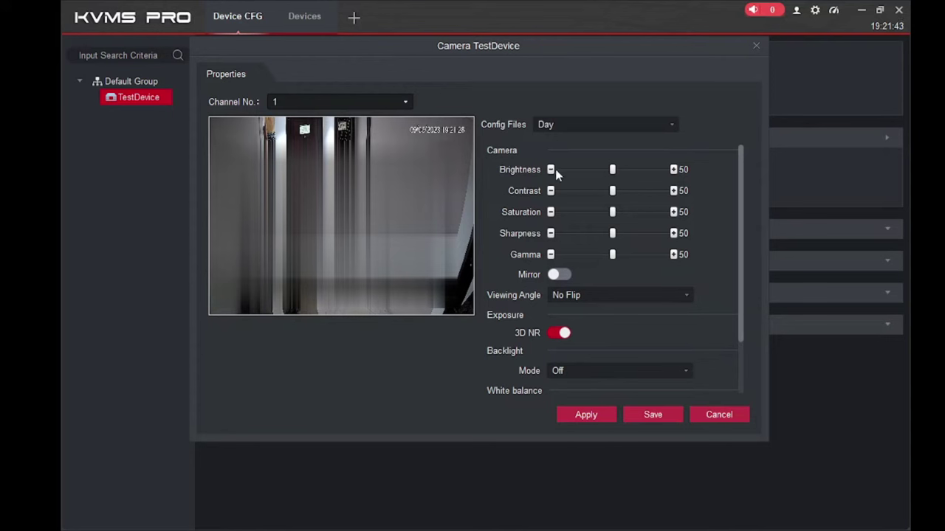
pyautogui.click(550, 169)
pyautogui.click(673, 170)
pyautogui.click(561, 276)
pyautogui.click(558, 275)
# Review backlight modes, leaving Off, and switch the config profile to Night.
pyautogui.click(587, 377)
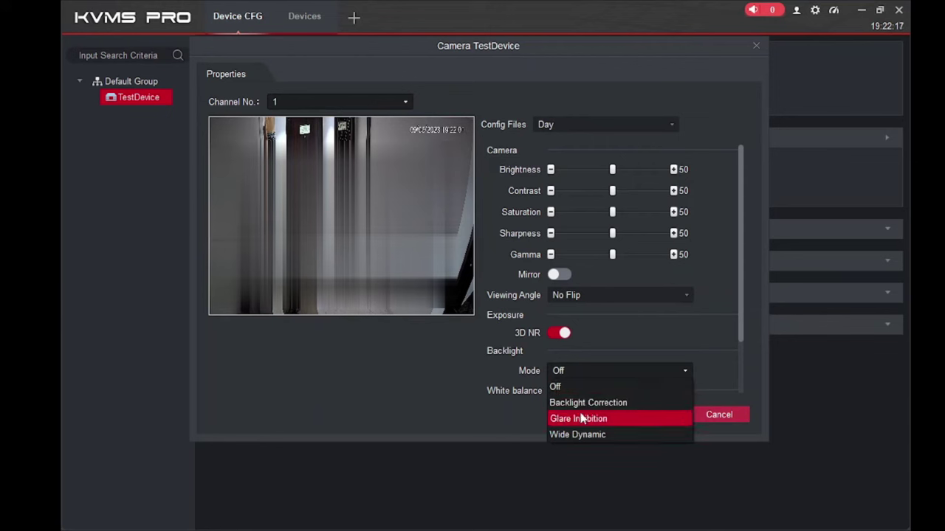
pyautogui.click(619, 323)
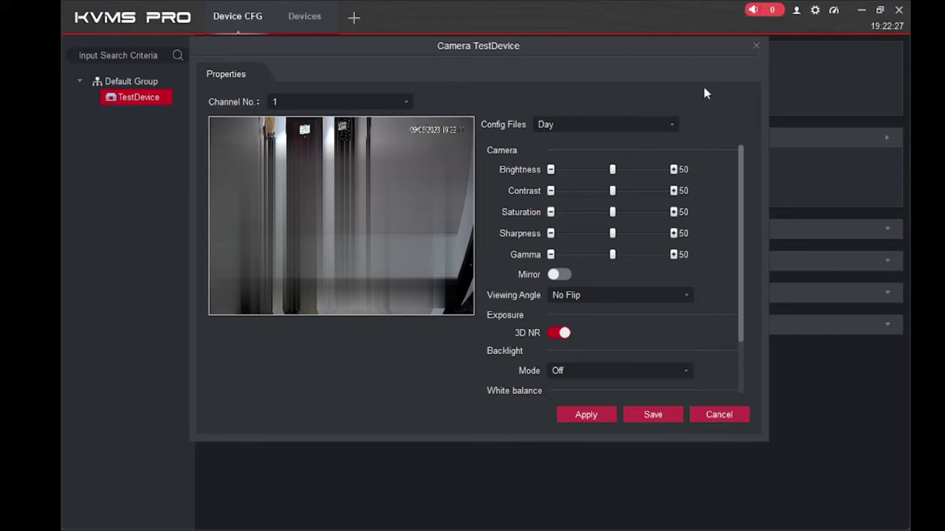
pyautogui.click(628, 124)
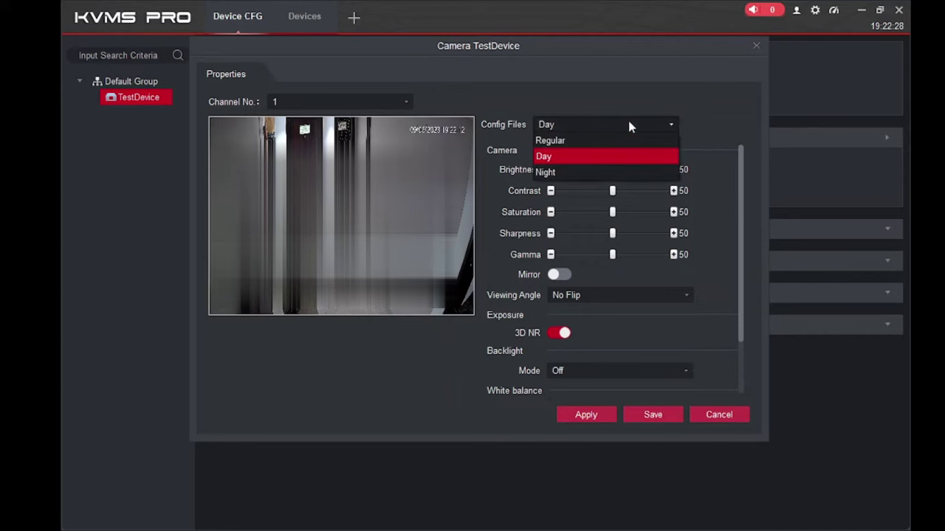
pyautogui.click(584, 172)
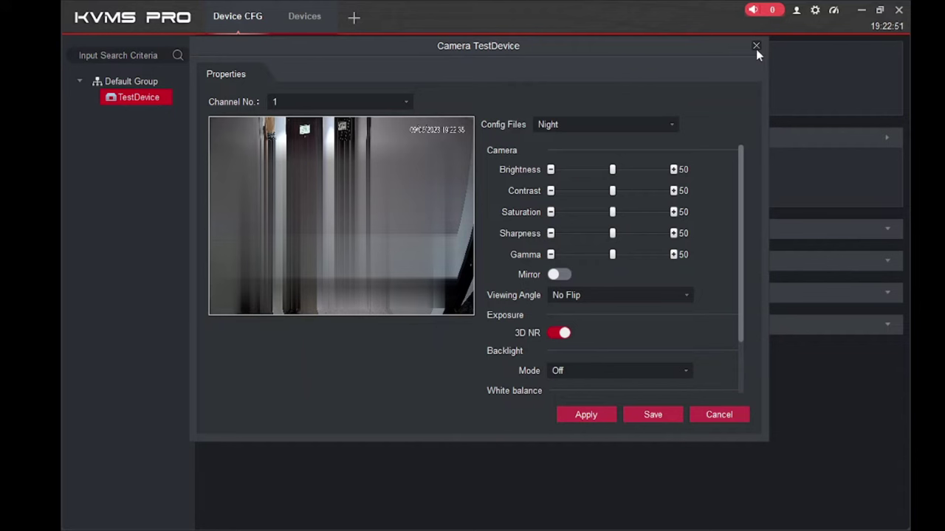
# Close the camera settings, open Encode, and review main stream codec (H.265) and bit rate choices.
pyautogui.click(756, 47)
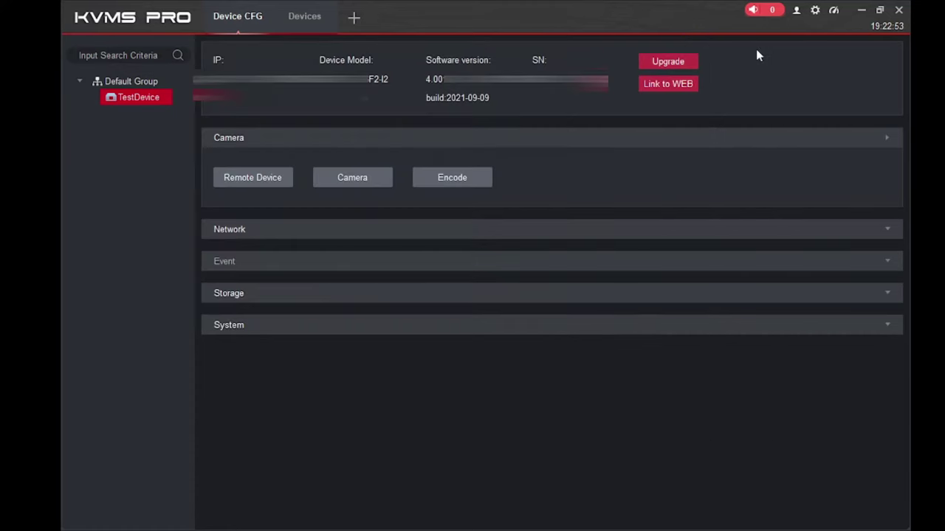
pyautogui.click(445, 186)
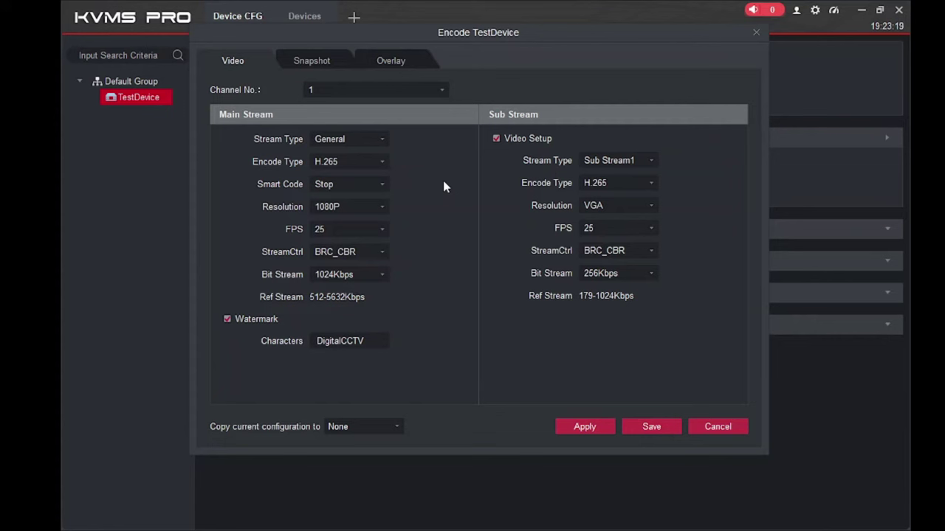
pyautogui.click(342, 165)
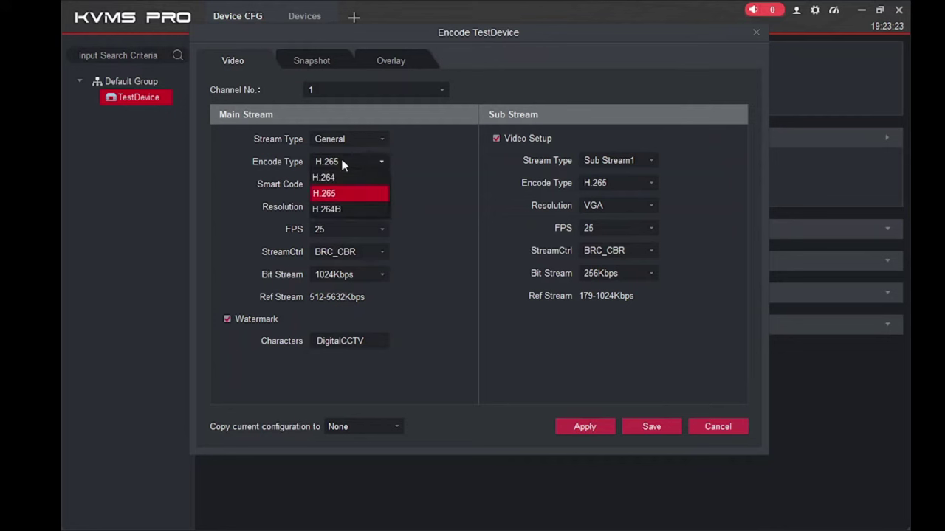
pyautogui.click(452, 171)
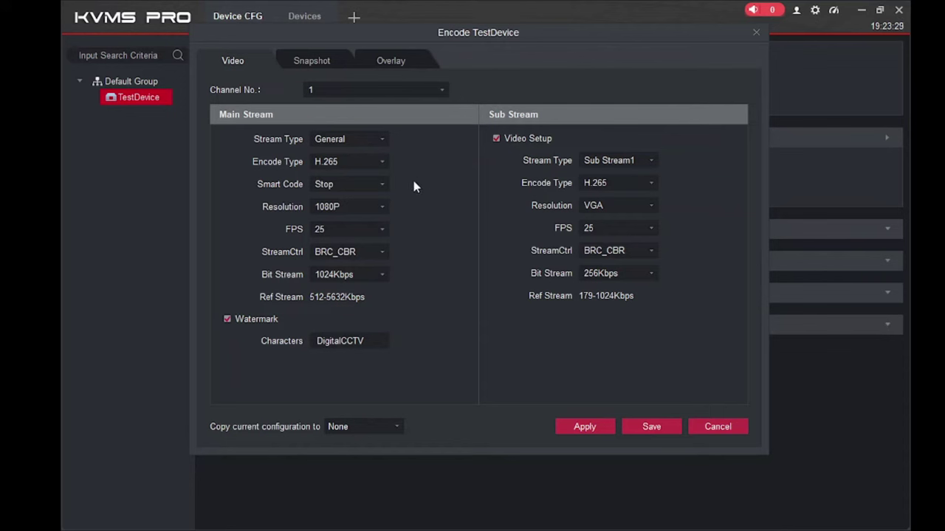
pyautogui.click(344, 276)
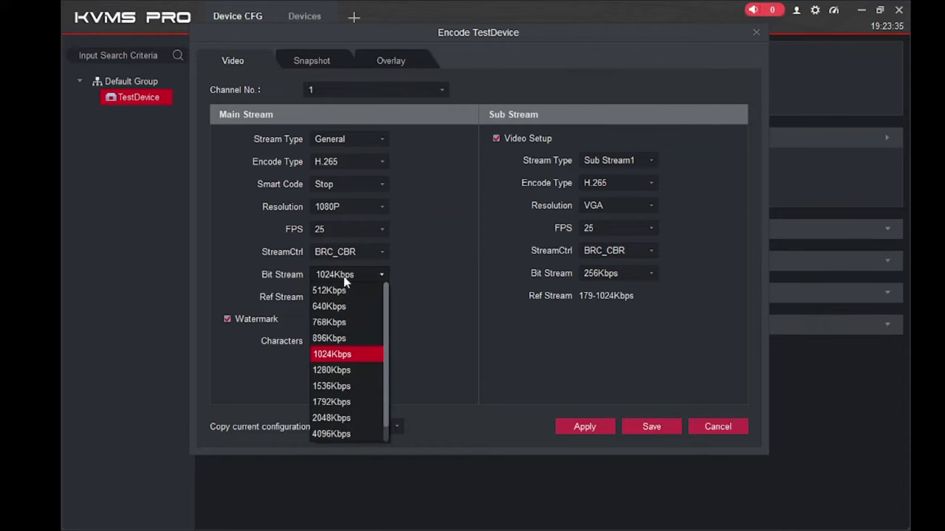